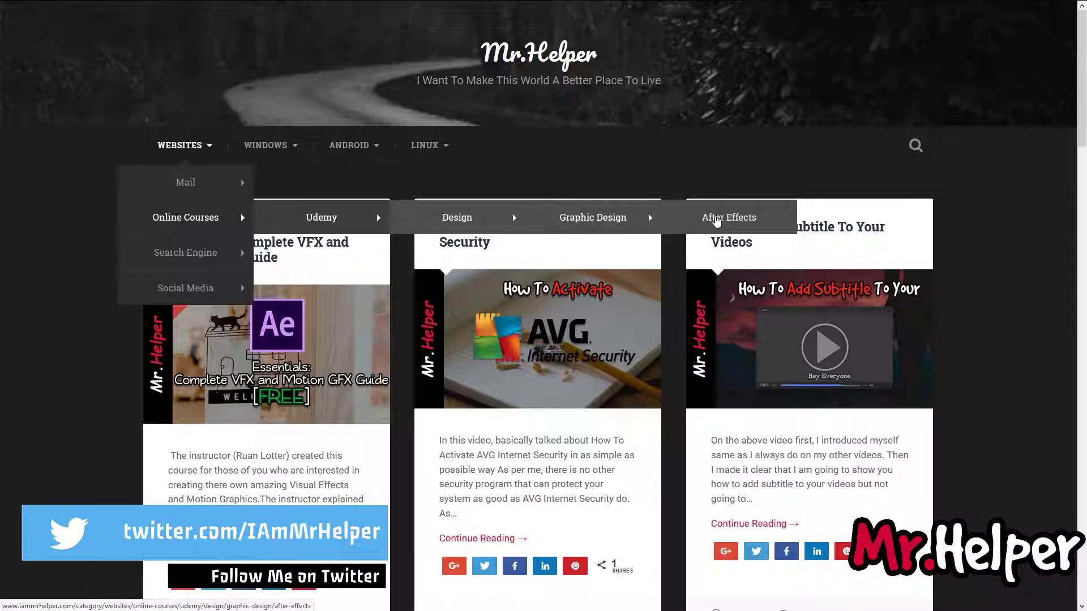
Open After Effects under Udemy Design > Graphic Design courses
{"action": "left_click", "coordinate": [718, 219]}
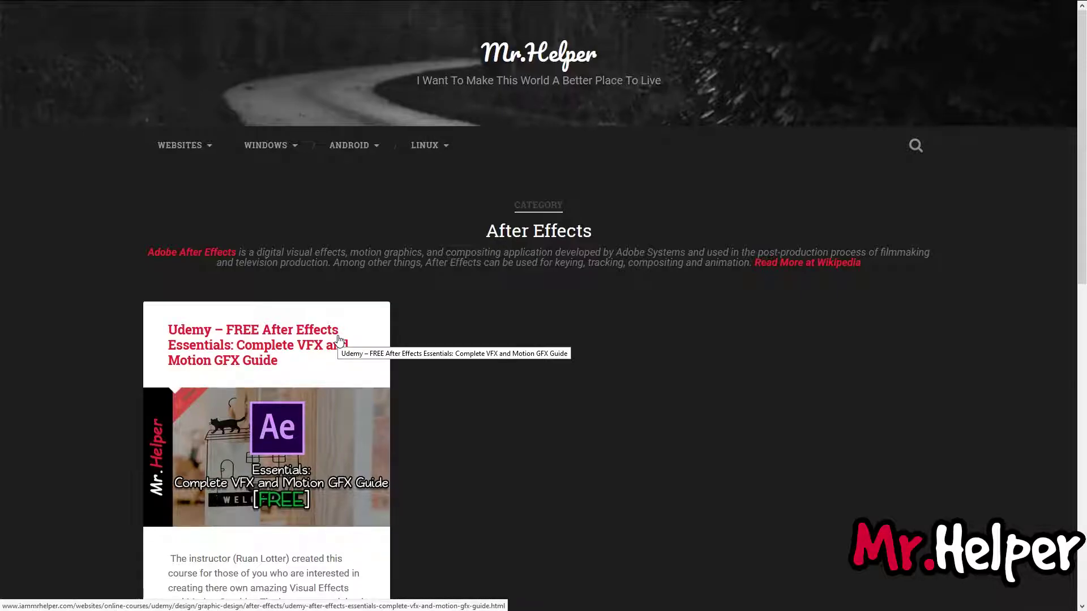
Open the 'After Effects Essentials: Complete VFX and Motion GFX Guide' post
{"action": "left_click", "coordinate": [337, 338]}
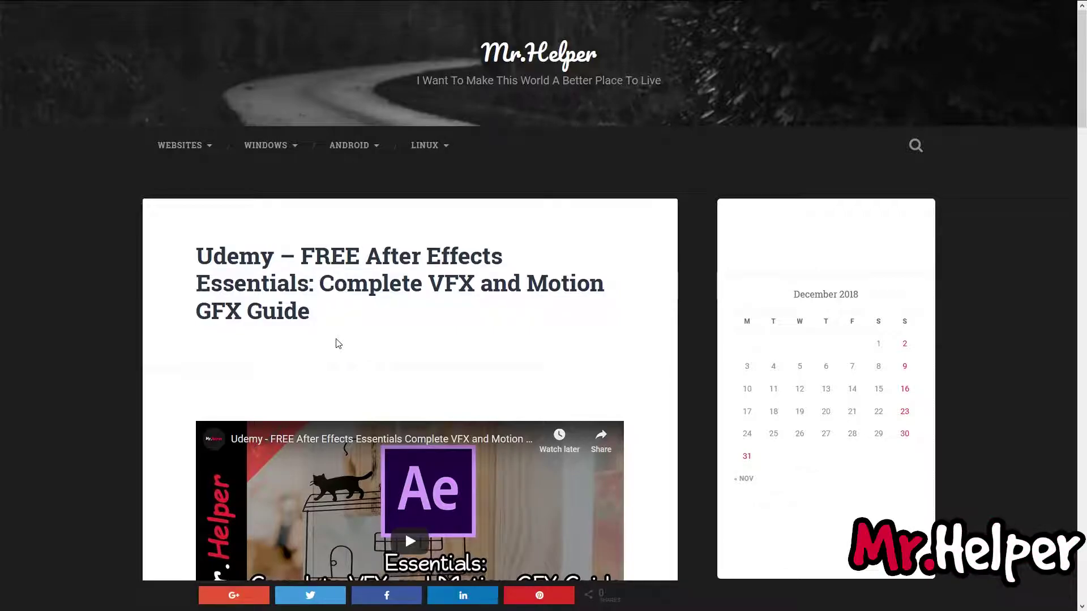
{"action": "scroll", "coordinate": [335, 343], "scroll_direction": "down", "scroll_amount": 1}
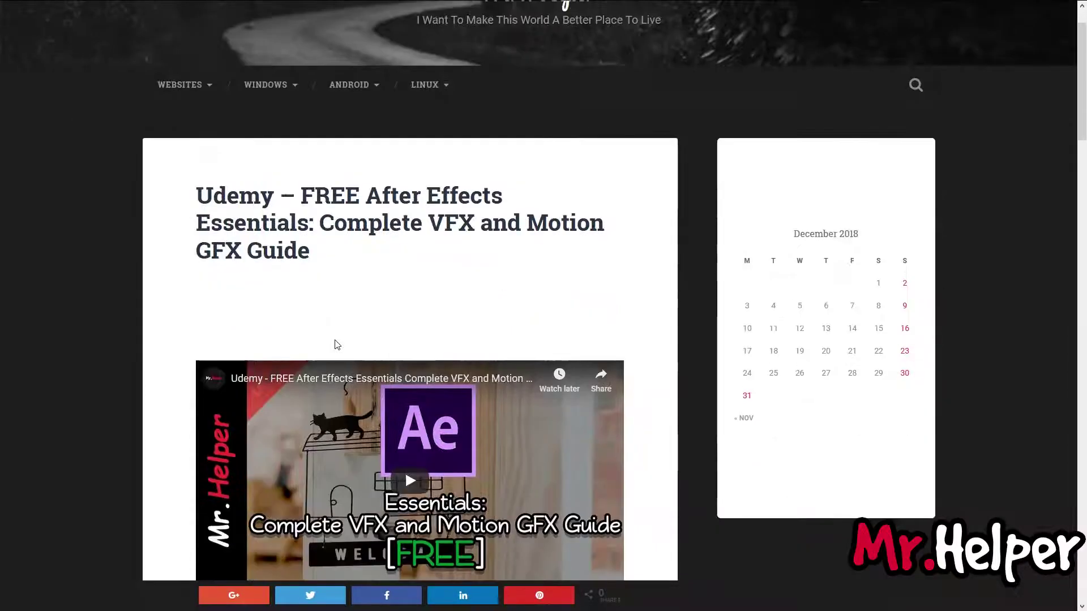
{"action": "scroll", "coordinate": [334, 344], "scroll_direction": "down", "scroll_amount": 3}
{"action": "scroll", "coordinate": [335, 344], "scroll_direction": "down", "scroll_amount": 2}
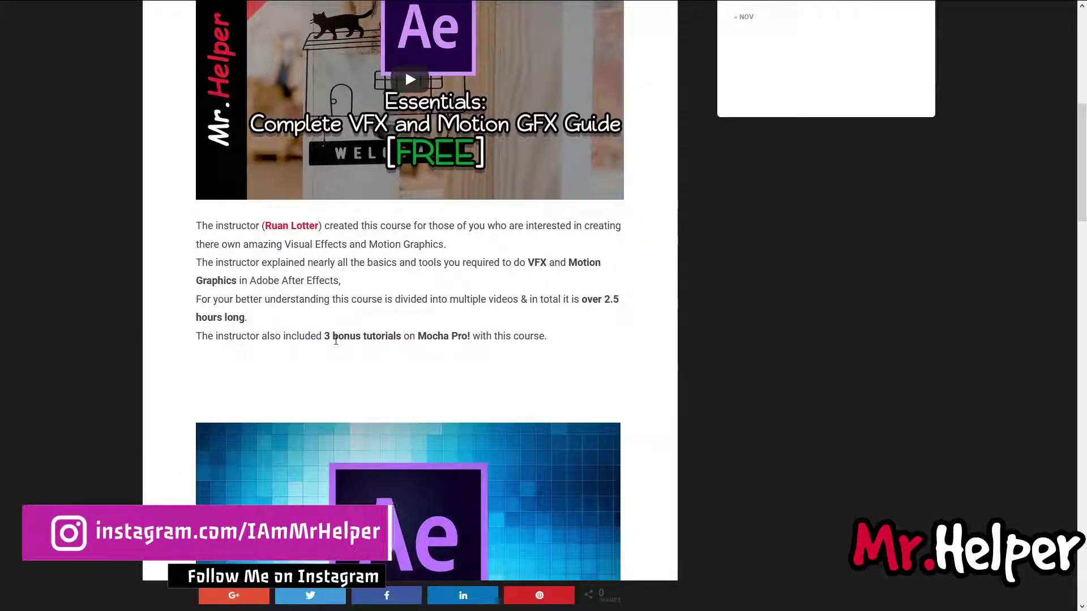
{"action": "scroll", "coordinate": [335, 340], "scroll_direction": "down", "scroll_amount": 1}
{"action": "scroll", "coordinate": [335, 341], "scroll_direction": "down", "scroll_amount": 3}
{"action": "scroll", "coordinate": [335, 344], "scroll_direction": "down", "scroll_amount": 1}
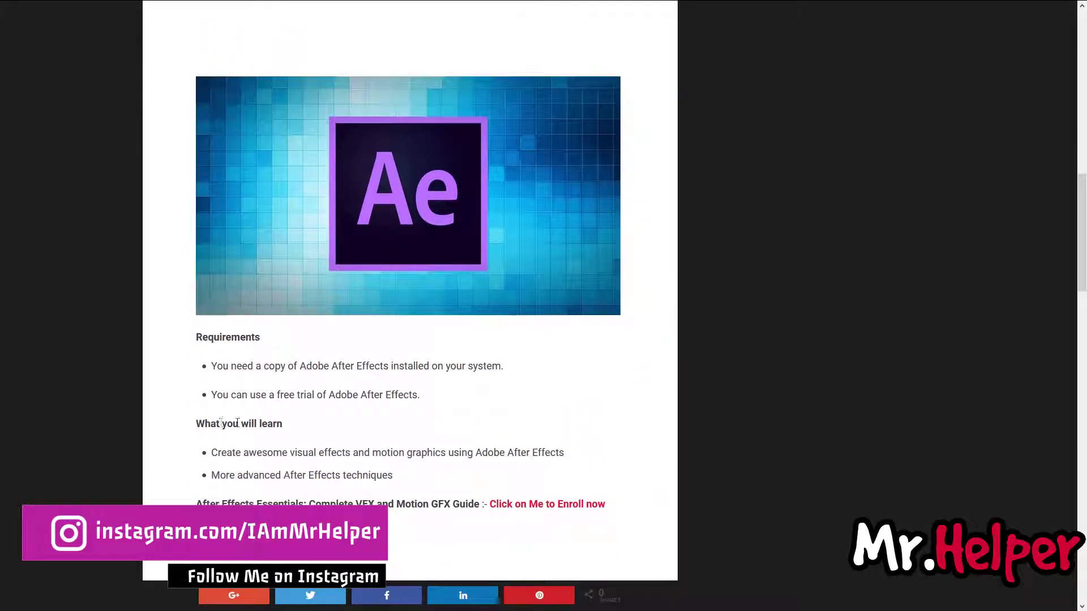
{"action": "scroll", "coordinate": [288, 450], "scroll_direction": "up", "scroll_amount": 2}
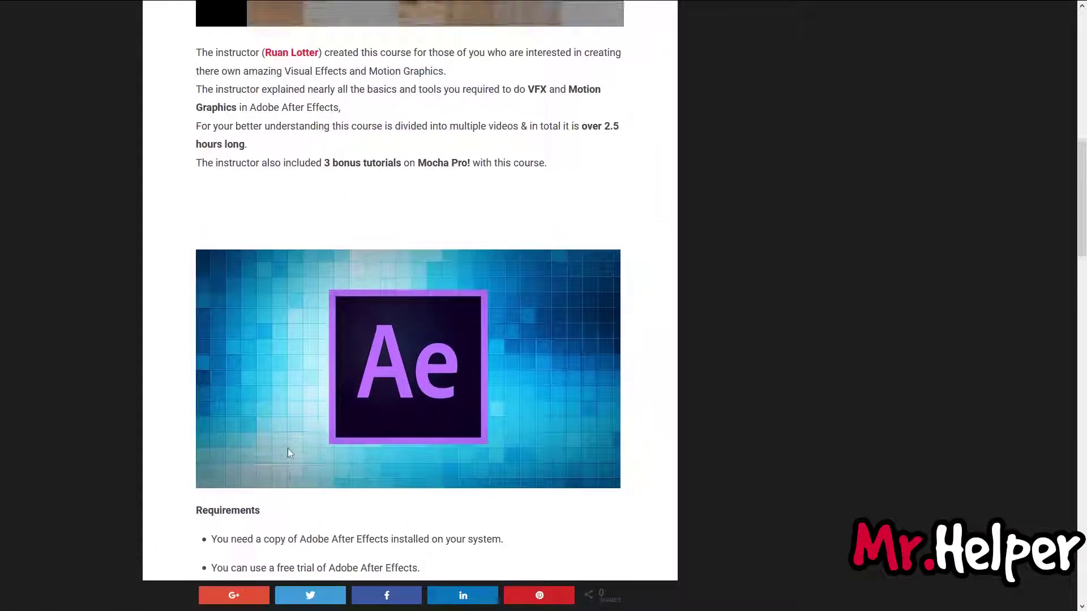
{"action": "scroll", "coordinate": [288, 452], "scroll_direction": "up", "scroll_amount": 3}
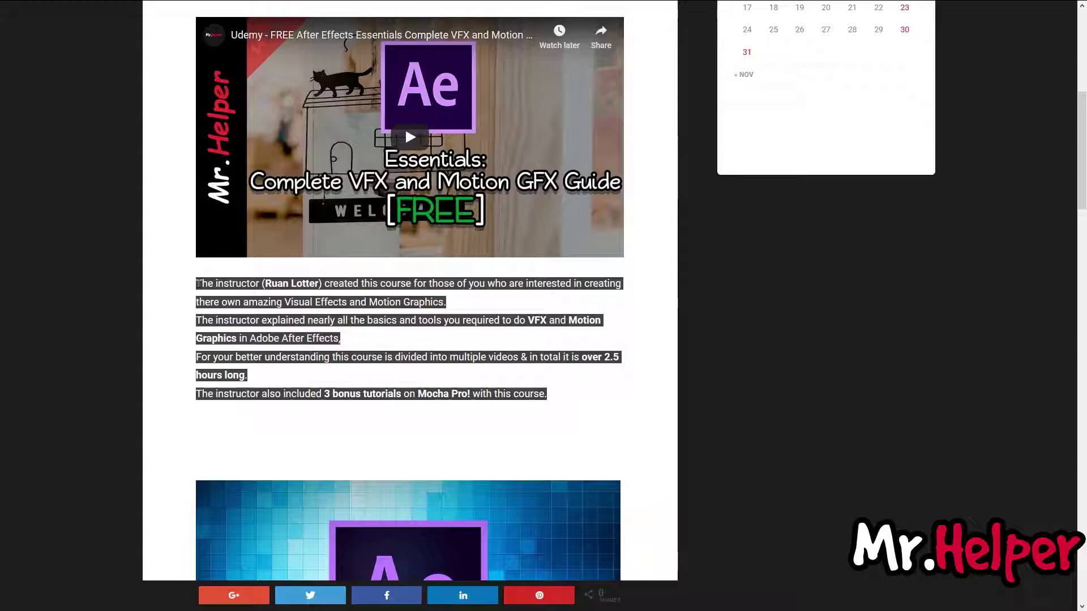
{"action": "left_click", "coordinate": [193, 288]}
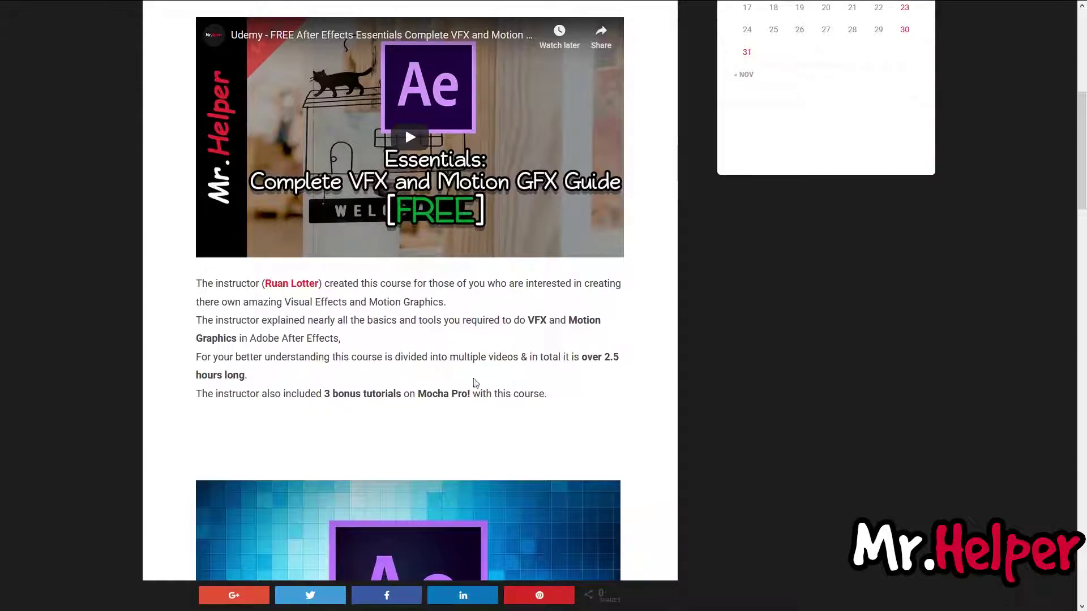
{"action": "scroll", "coordinate": [478, 383], "scroll_direction": "down", "scroll_amount": 4}
{"action": "scroll", "coordinate": [476, 382], "scroll_direction": "down", "scroll_amount": 1}
{"action": "scroll", "coordinate": [473, 382], "scroll_direction": "down", "scroll_amount": 2}
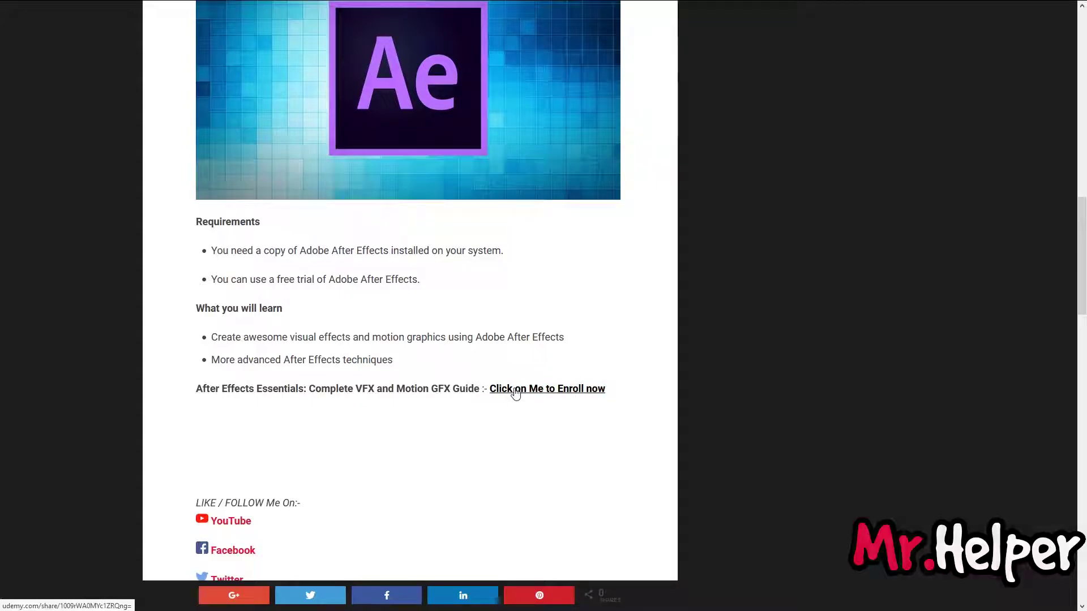
{"action": "left_click", "coordinate": [516, 390]}
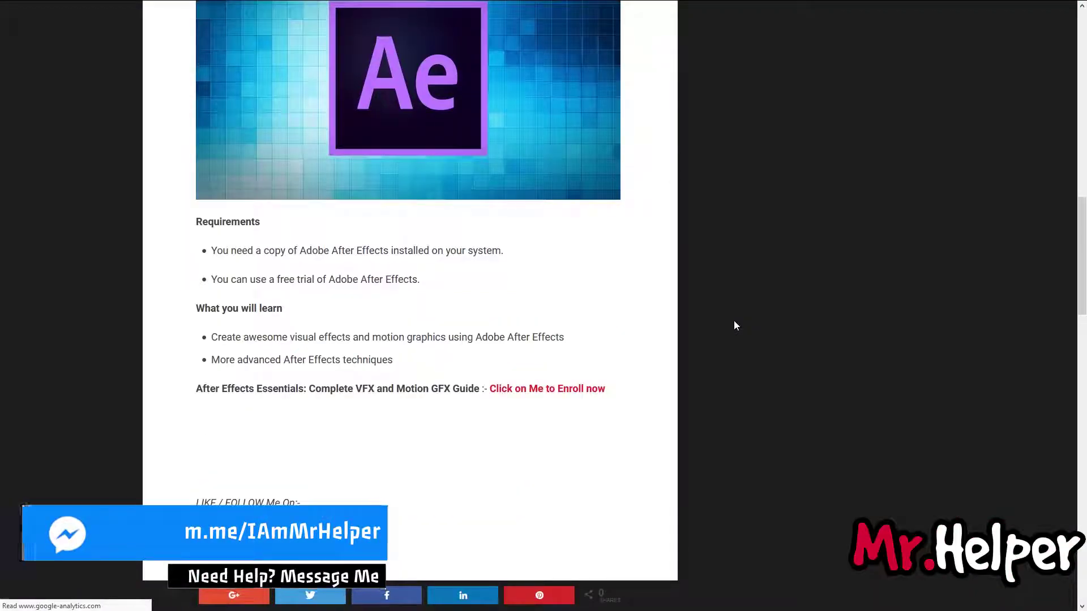
{"action": "scroll", "coordinate": [733, 323], "scroll_direction": "up", "scroll_amount": 2}
{"action": "scroll", "coordinate": [734, 322], "scroll_direction": "up", "scroll_amount": 3}
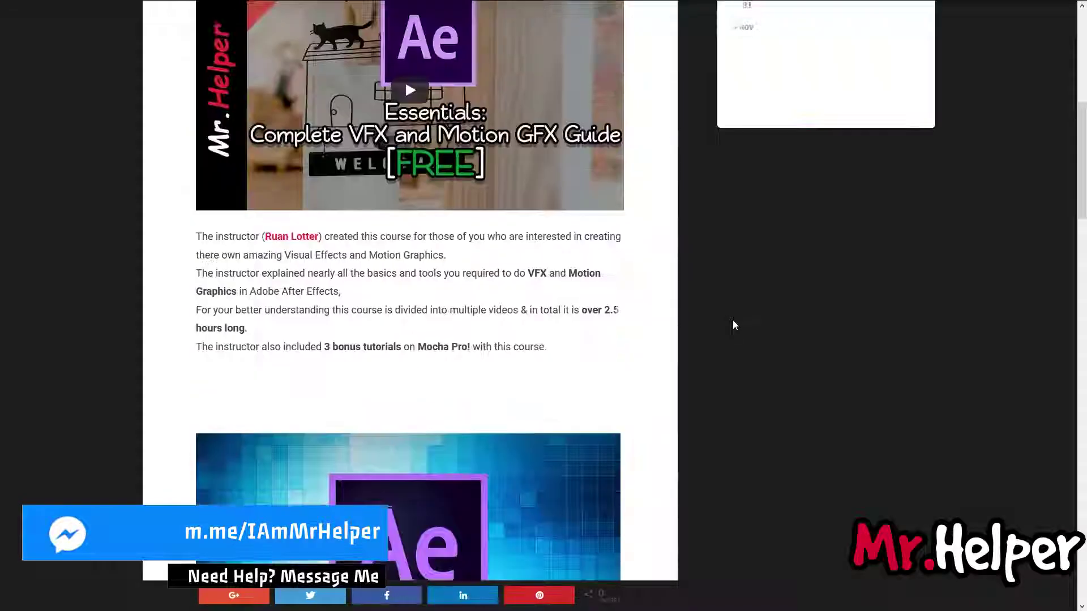
{"action": "scroll", "coordinate": [731, 323], "scroll_direction": "up", "scroll_amount": 3}
{"action": "scroll", "coordinate": [703, 314], "scroll_direction": "up", "scroll_amount": 3}
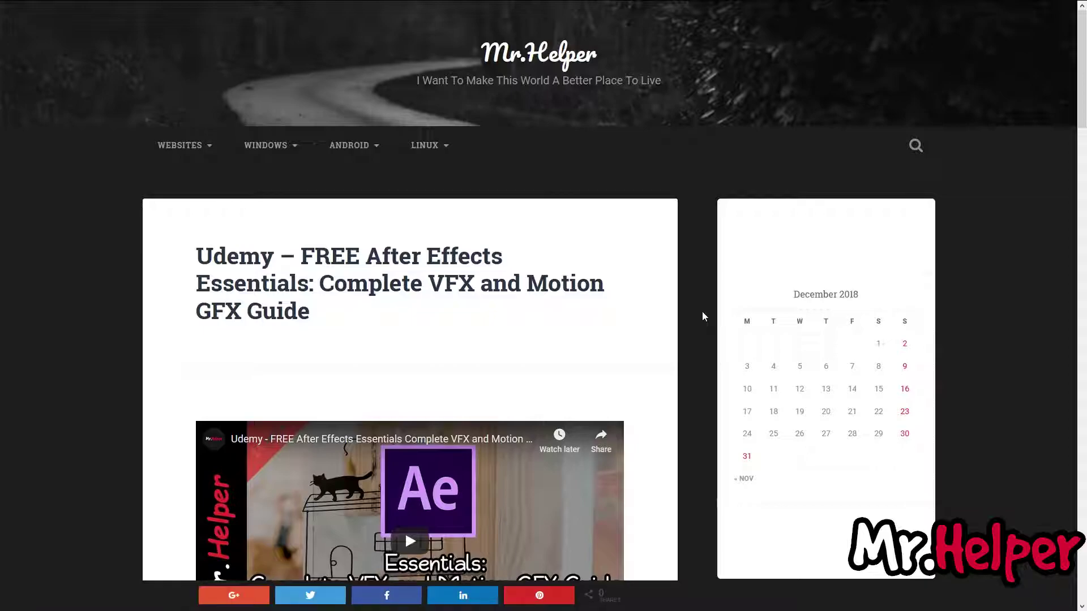
Search the site for 'After Effect Udemy'
{"action": "left_click", "coordinate": [915, 145]}
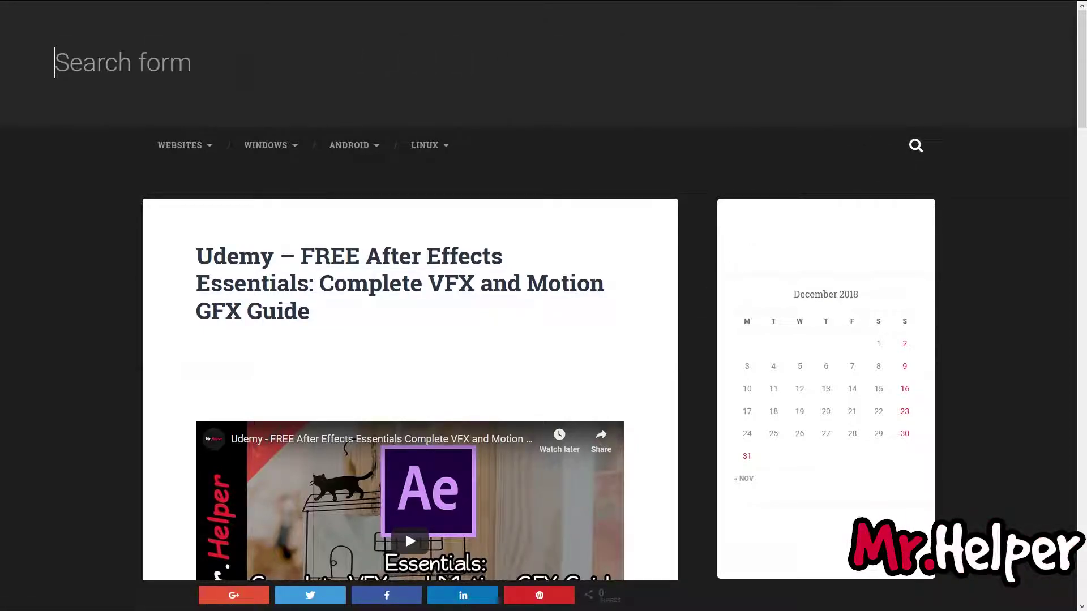
{"action": "type", "text": "After Effect Ud"}
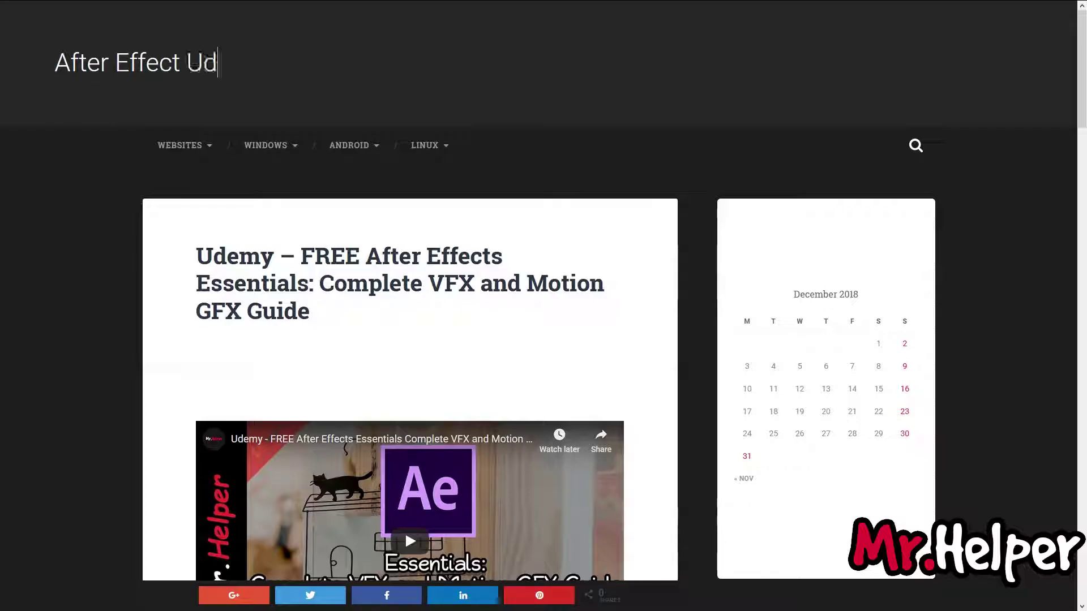
{"action": "type", "text": "emy"}
{"action": "key", "text": "Return"}
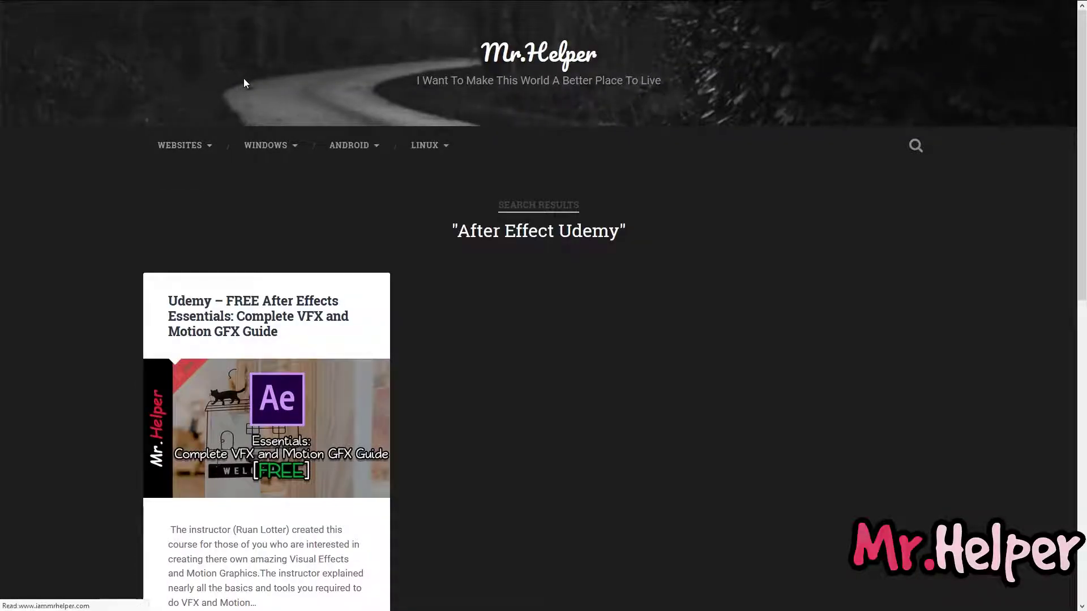
Open the FREE After Effects Essentials post from the search results
{"action": "left_click", "coordinate": [239, 315]}
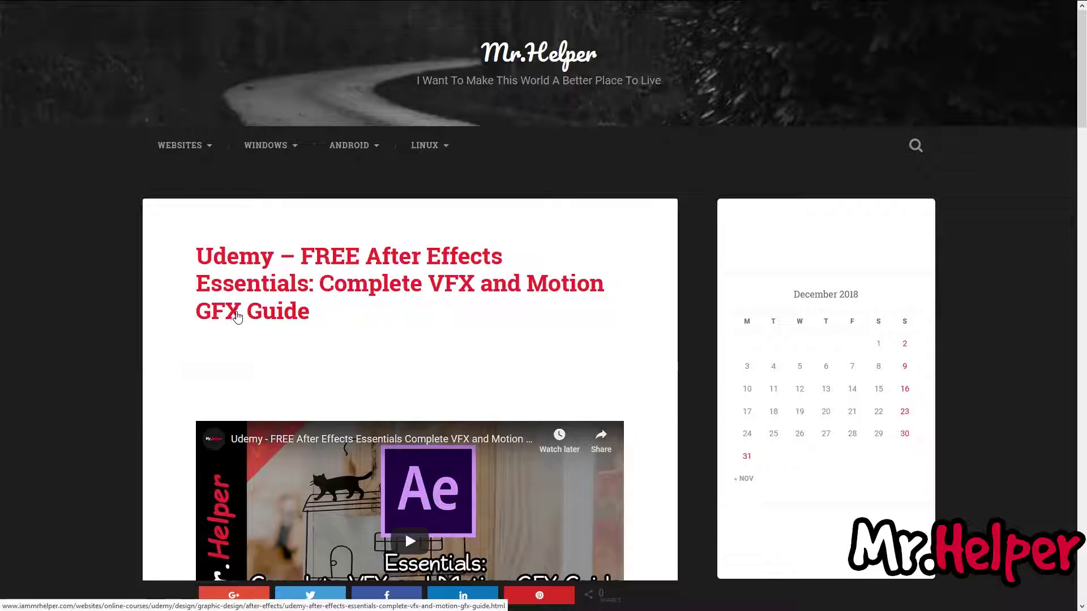
{"action": "scroll", "coordinate": [238, 315], "scroll_direction": "down", "scroll_amount": 5}
{"action": "scroll", "coordinate": [236, 315], "scroll_direction": "down", "scroll_amount": 1}
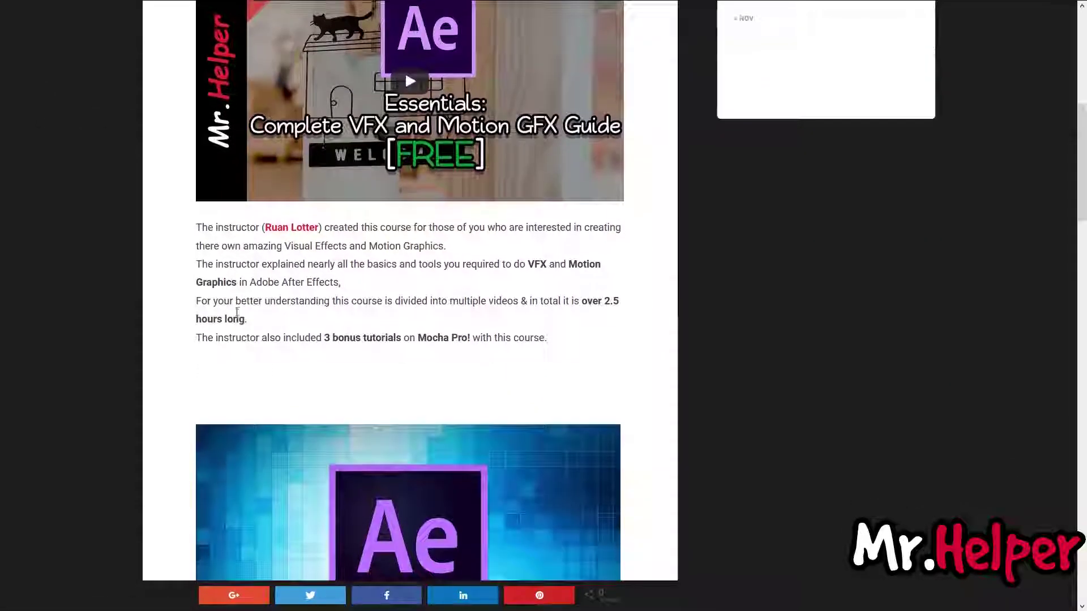
{"action": "scroll", "coordinate": [235, 316], "scroll_direction": "down", "scroll_amount": 2}
{"action": "scroll", "coordinate": [235, 315], "scroll_direction": "down", "scroll_amount": 2}
{"action": "scroll", "coordinate": [235, 315], "scroll_direction": "down", "scroll_amount": 1}
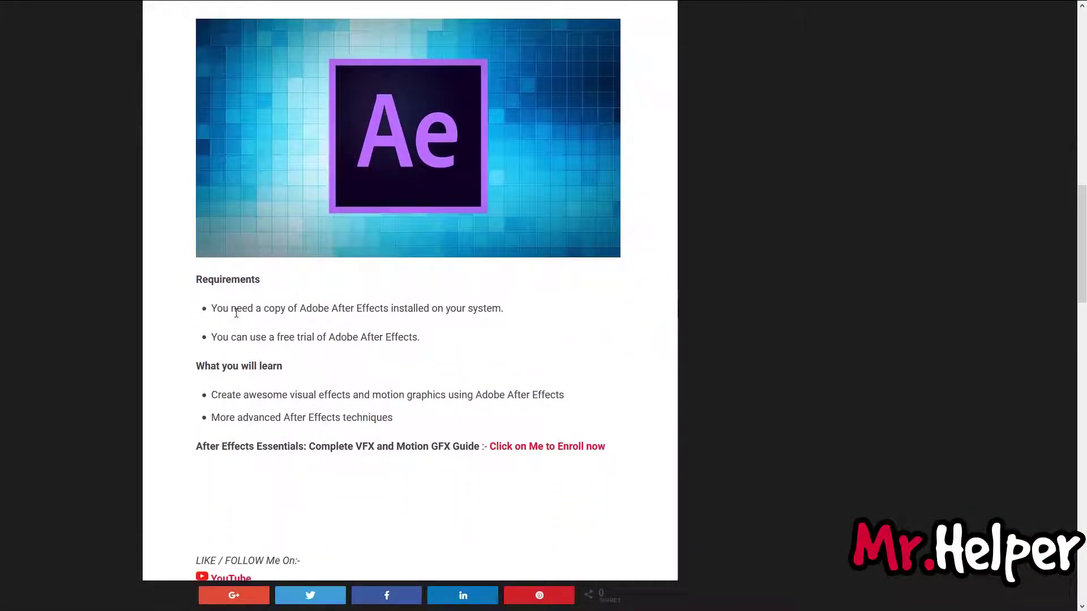